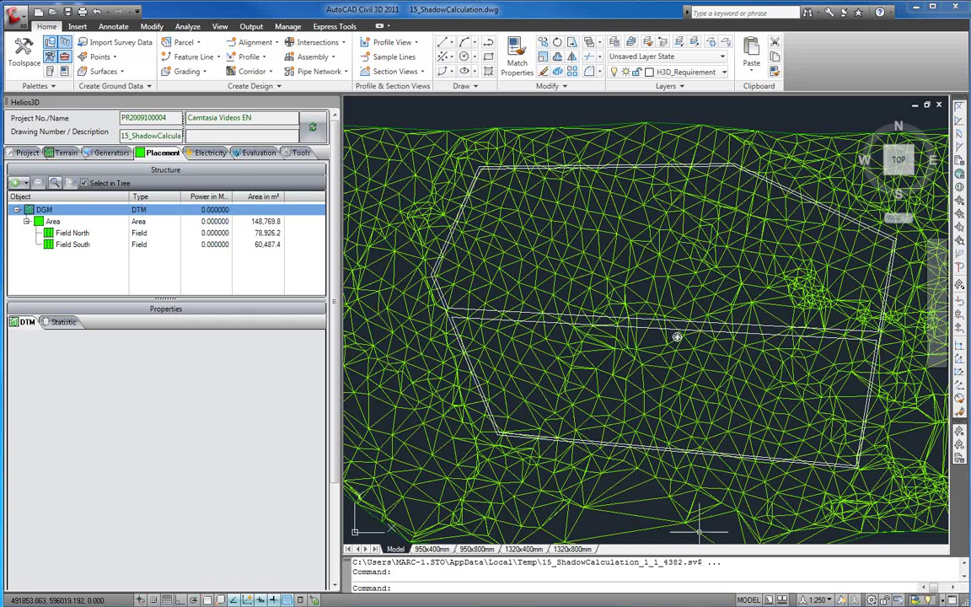
Step: Browse the drawing's and the structure tree's shortcut menus, then close them
{"action": "right_click", "coordinate": [655, 487]}
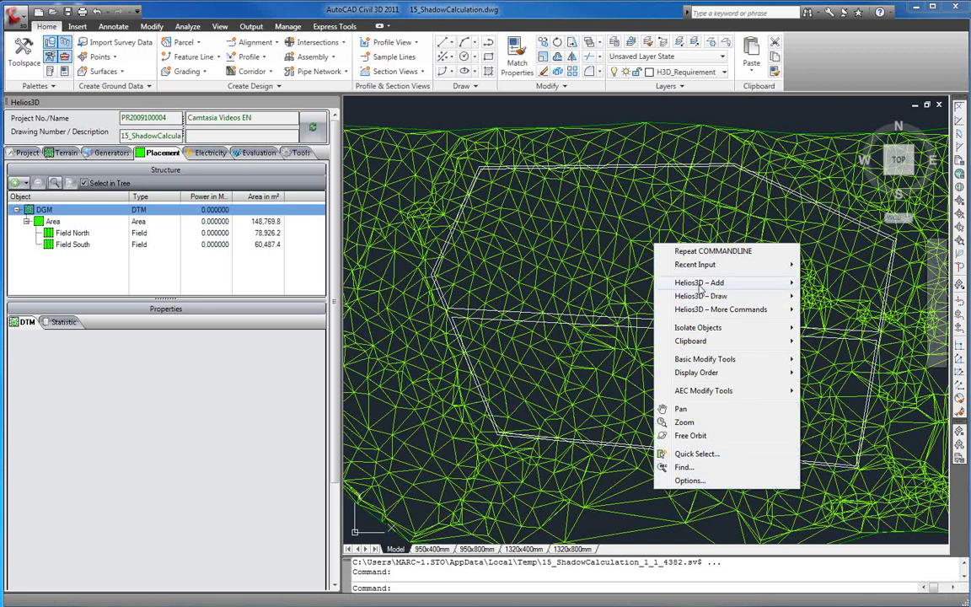
{"action": "mouse_move", "coordinate": [687, 283]}
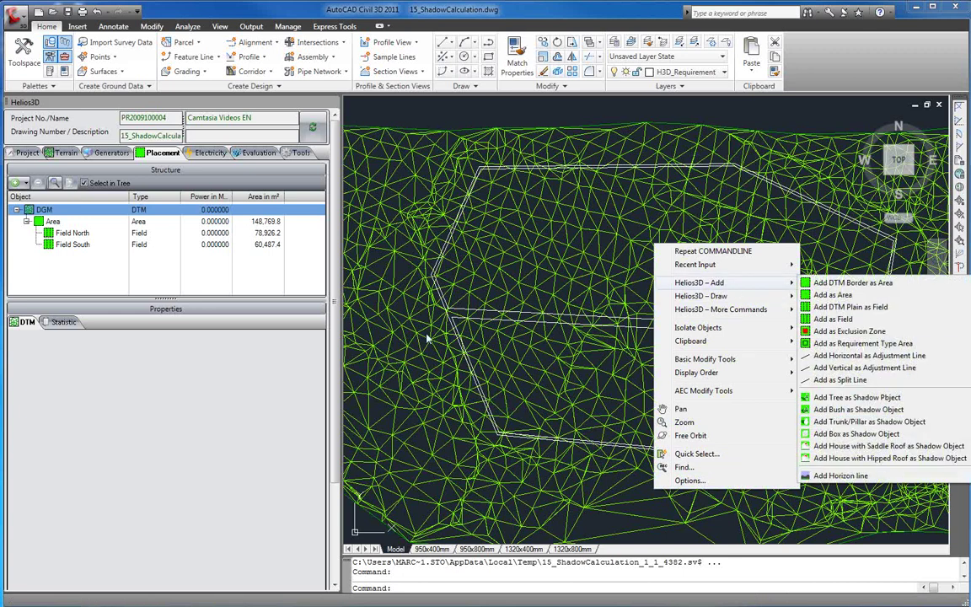
{"action": "right_click", "coordinate": [163, 278]}
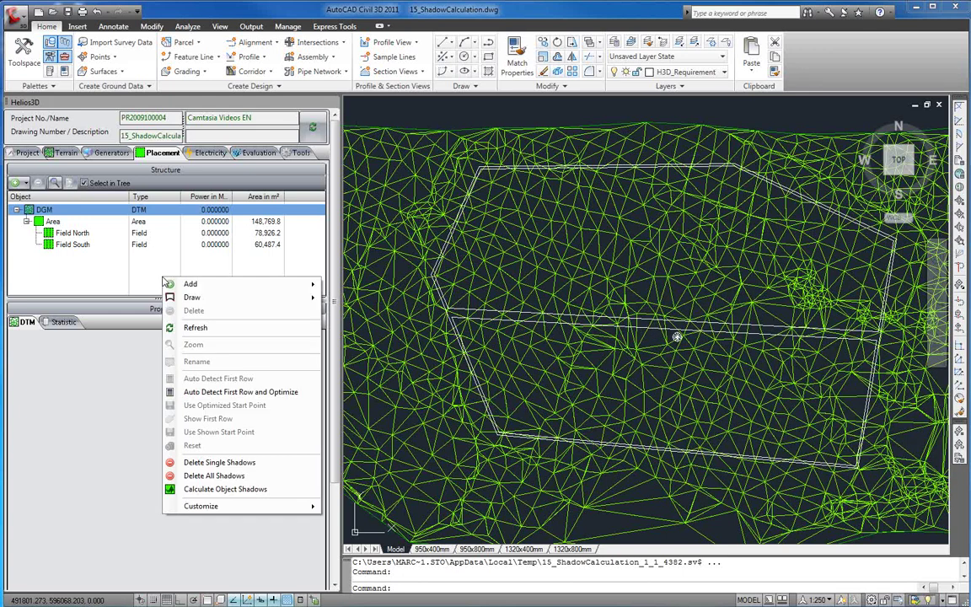
{"action": "mouse_move", "coordinate": [253, 284]}
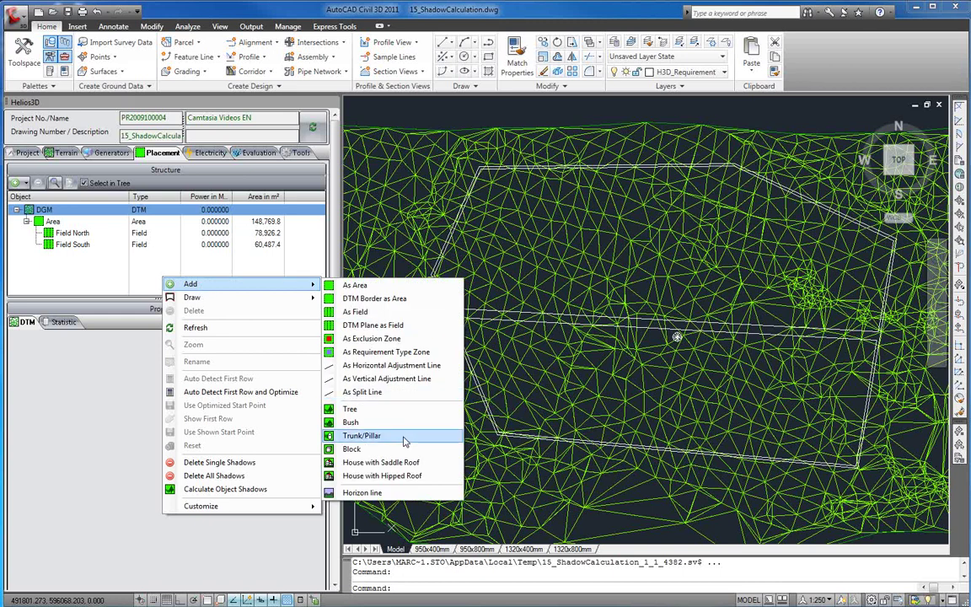
{"action": "left_click", "coordinate": [24, 183]}
Step: Open the Add dropdown and go to Draw > Insert Shadow Object
{"action": "left_click", "coordinate": [25, 184]}
{"action": "mouse_move", "coordinate": [35, 197]}
{"action": "mouse_move", "coordinate": [176, 291]}
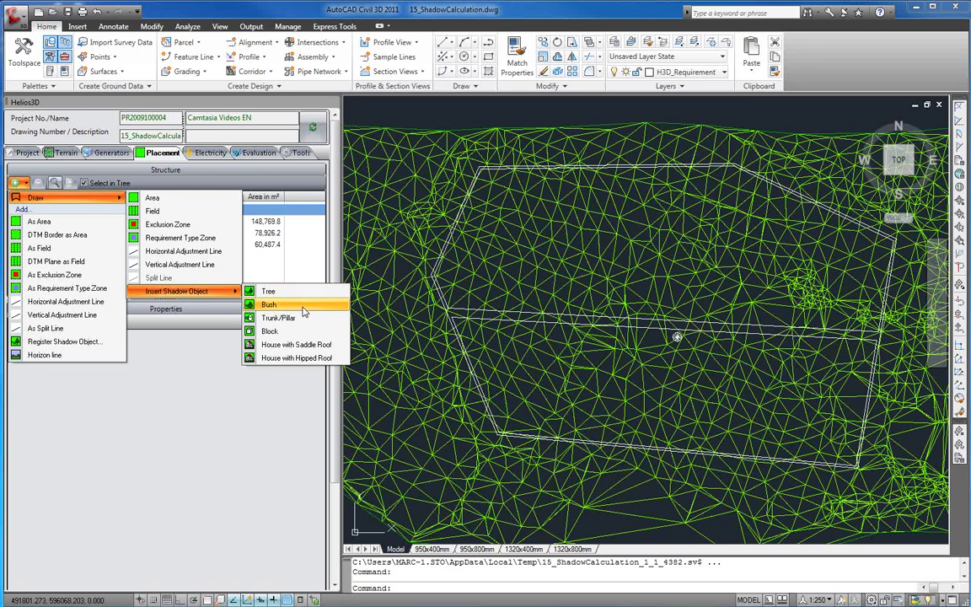
Step: Insert a saddle-roof house named House with width 7 and length 15, keeping height 10
{"action": "left_click", "coordinate": [308, 344]}
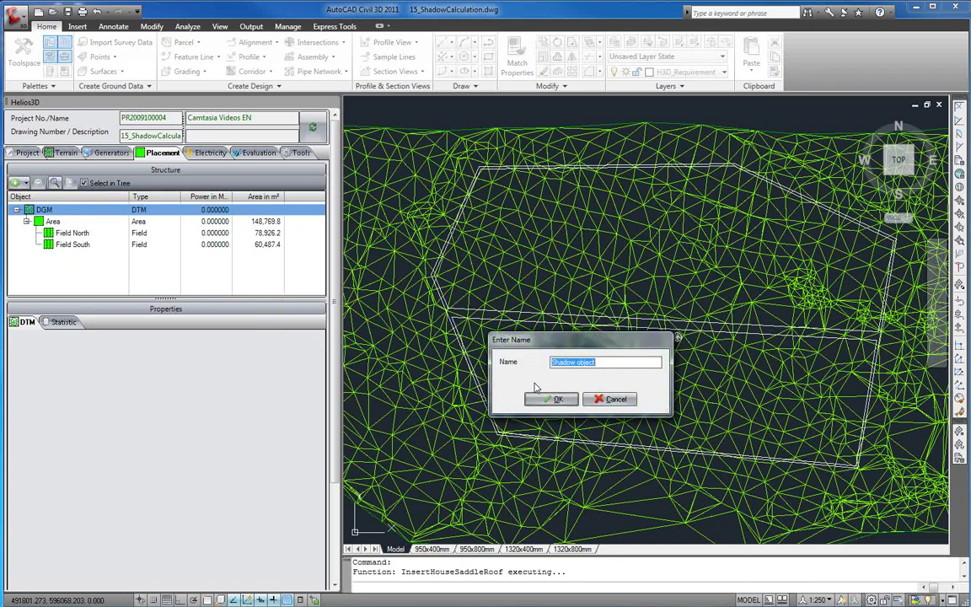
{"action": "type", "text": "House"}
{"action": "key", "text": "Return"}
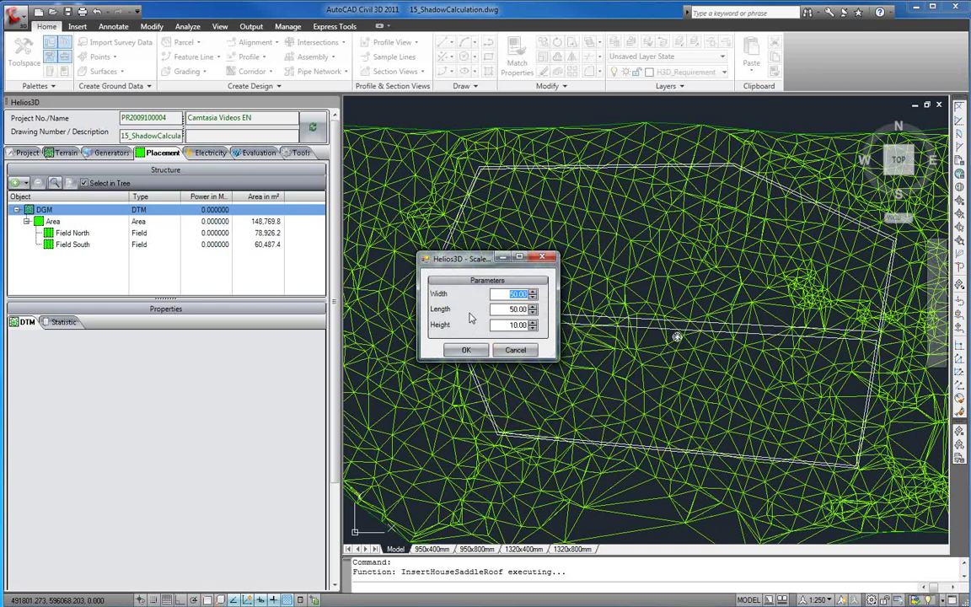
{"action": "type", "text": "7"}
{"action": "key", "text": "Tab"}
{"action": "type", "text": "15"}
{"action": "key", "text": "Tab"}
Step: Accept the 7 × 15 size and place the House beside the white boundary line at default rotation
{"action": "left_click", "coordinate": [465, 349]}
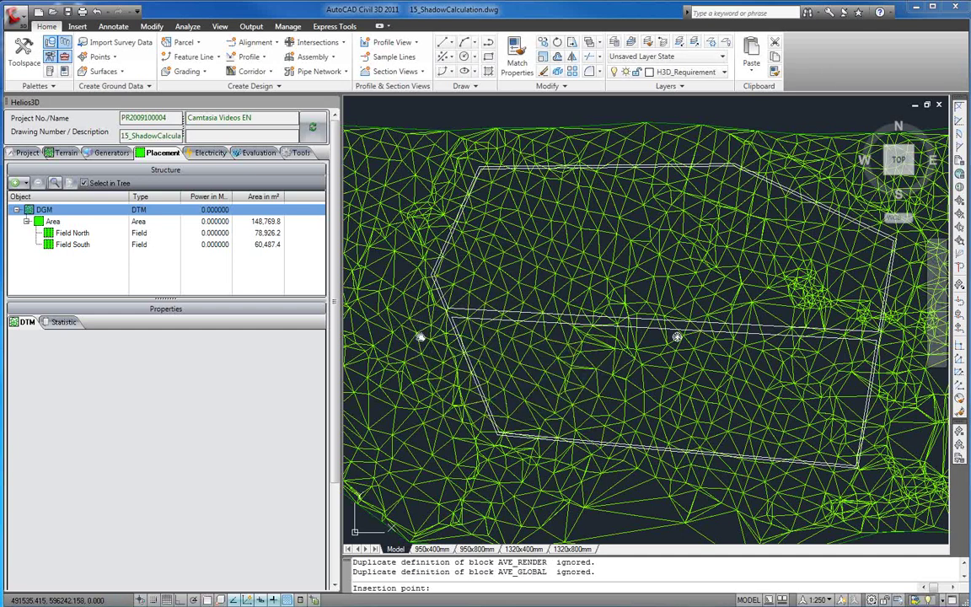
{"action": "scroll", "coordinate": [419, 327], "scroll_direction": "up", "scroll_amount": 2}
{"action": "scroll", "coordinate": [478, 360], "scroll_direction": "up", "scroll_amount": 2}
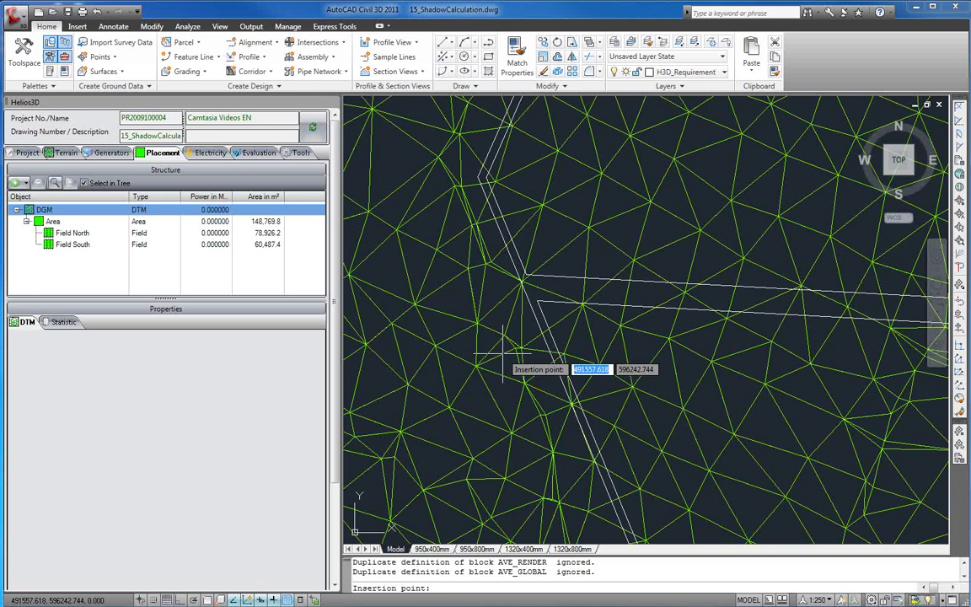
{"action": "left_click", "coordinate": [489, 336]}
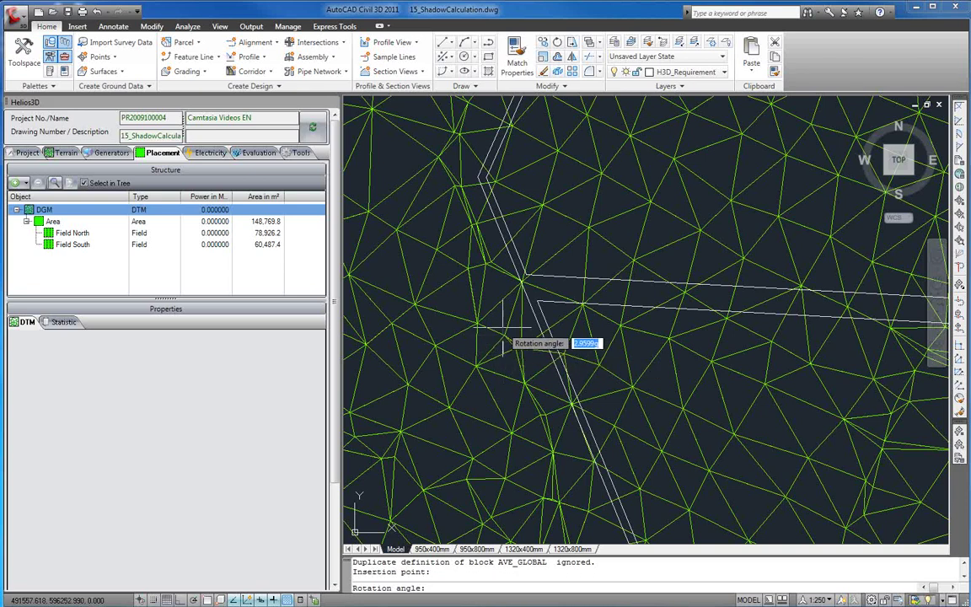
{"action": "left_click", "coordinate": [494, 322]}
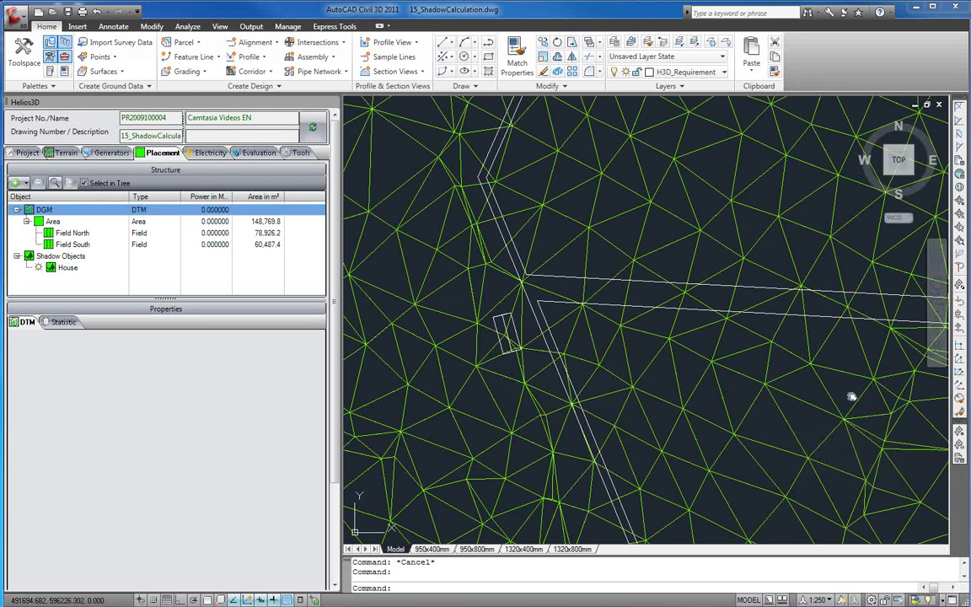
Step: Draw a small four-sided MESH pyramid between the two field lines, then switch to the front view
{"action": "mouse_move", "coordinate": [851, 397]}
{"action": "middle_mouse_down", "text": "shift"}
{"action": "mouse_move", "coordinate": [730, 401]}
{"action": "mouse_move", "coordinate": [735, 384]}
{"action": "middle_mouse_up", "text": "shift"}
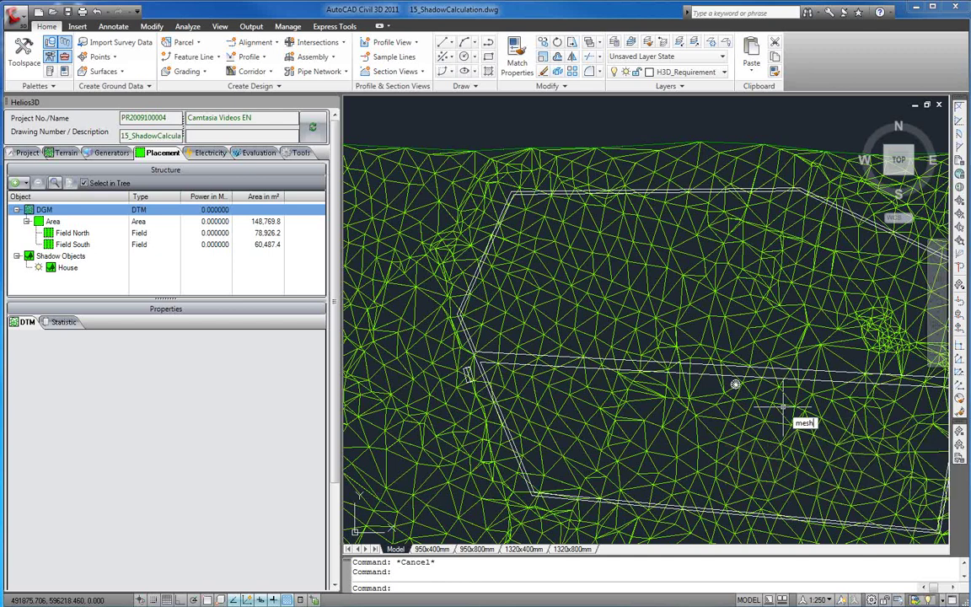
{"action": "type", "text": "mesh"}
{"action": "key", "text": "Return"}
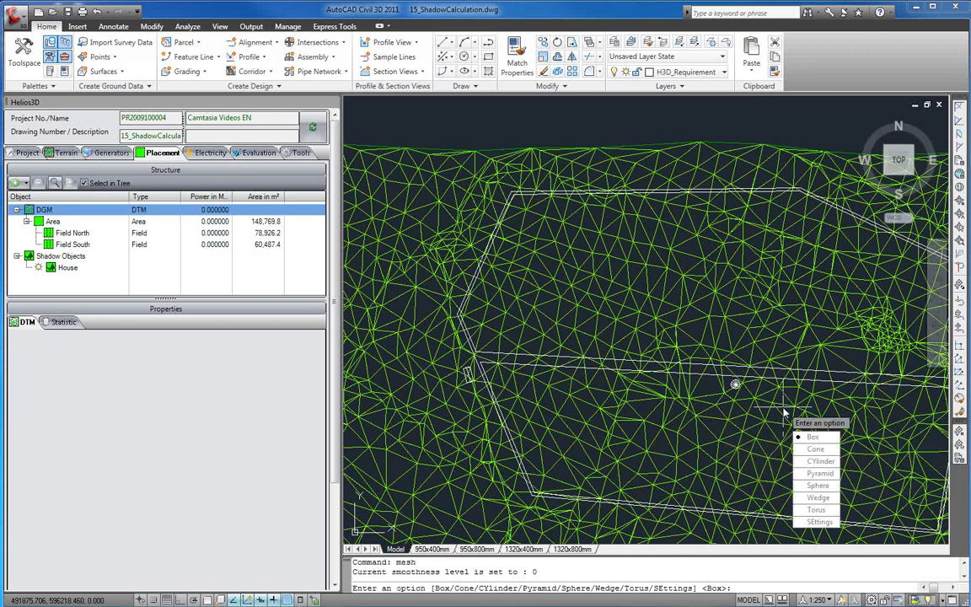
{"action": "left_click", "coordinate": [819, 473]}
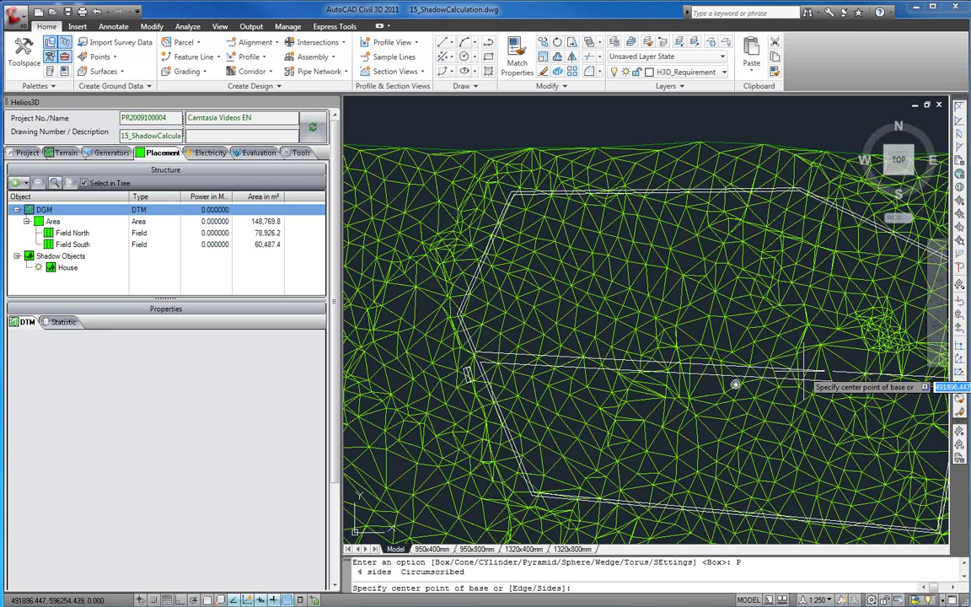
{"action": "middle_click_drag", "start_coordinate": [735, 384], "coordinate": [726, 390], "text": "shift"}
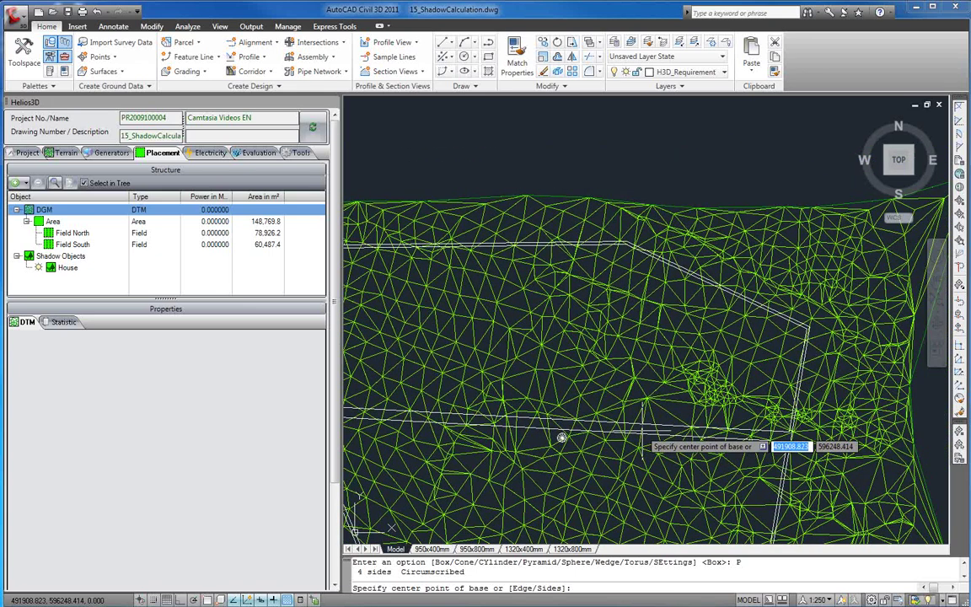
{"action": "scroll", "coordinate": [637, 430], "scroll_direction": "up", "scroll_amount": 4}
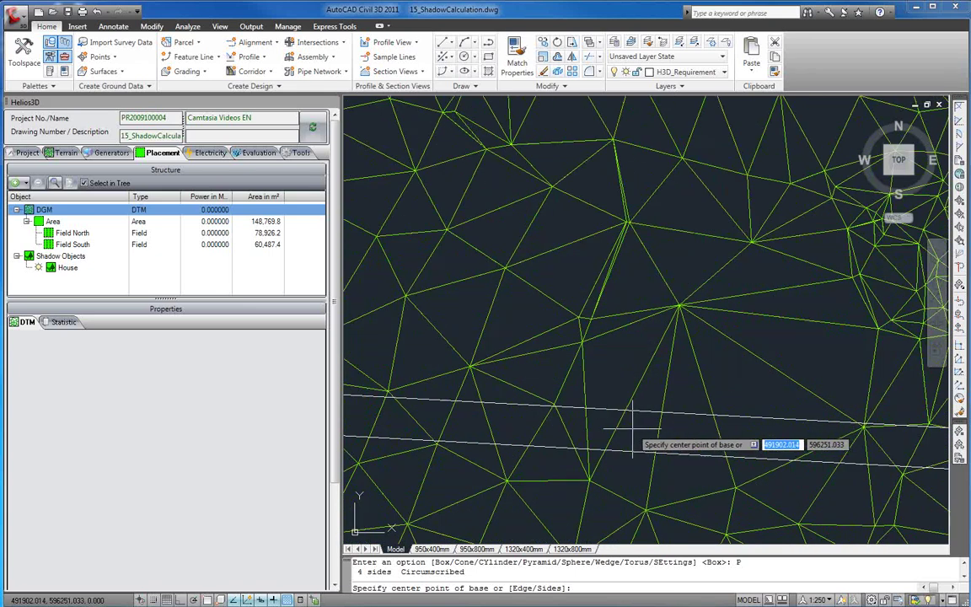
{"action": "scroll", "coordinate": [633, 430], "scroll_direction": "up", "scroll_amount": 2}
{"action": "left_click", "coordinate": [634, 426]}
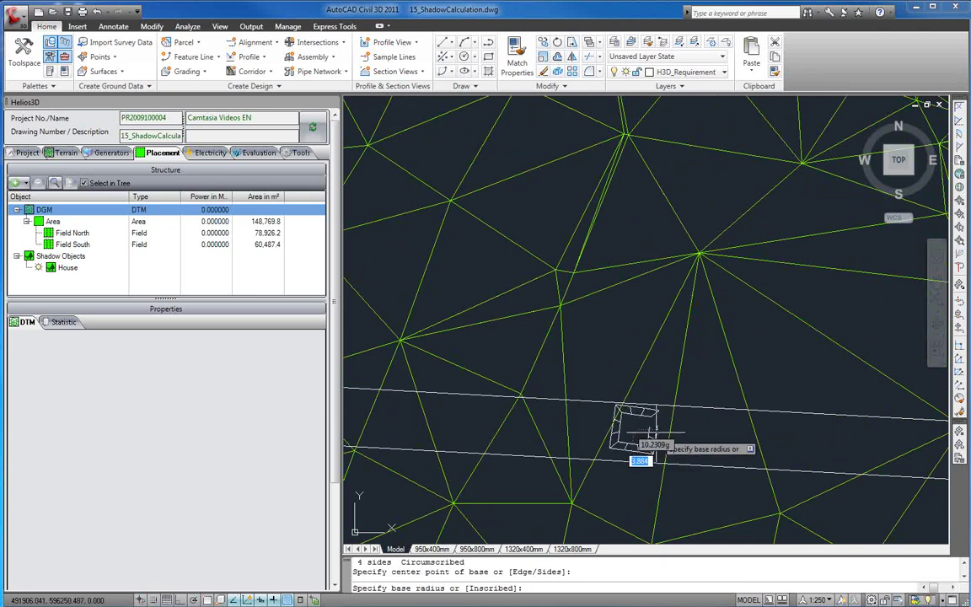
{"action": "left_click", "coordinate": [641, 455]}
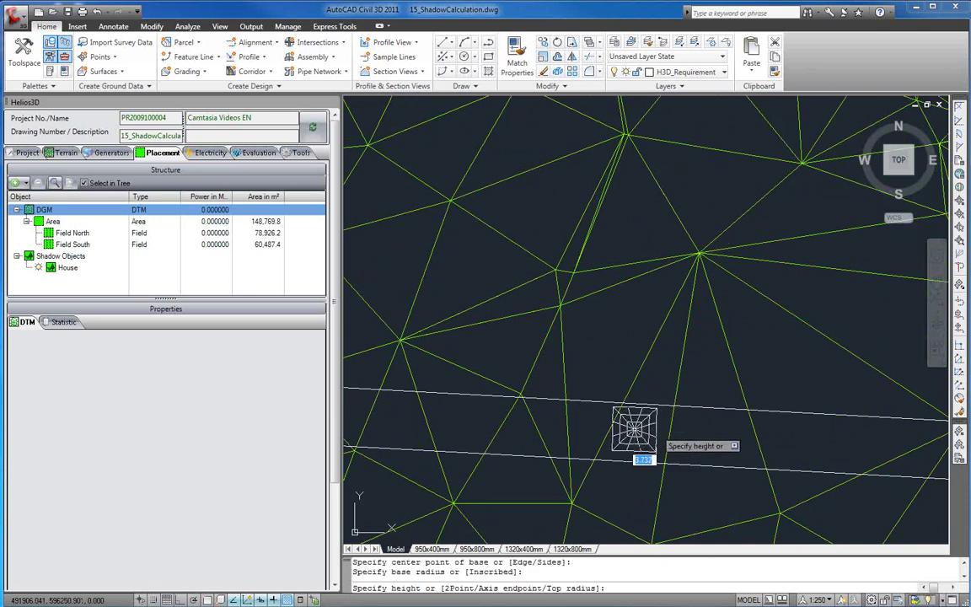
{"action": "left_click", "coordinate": [674, 366]}
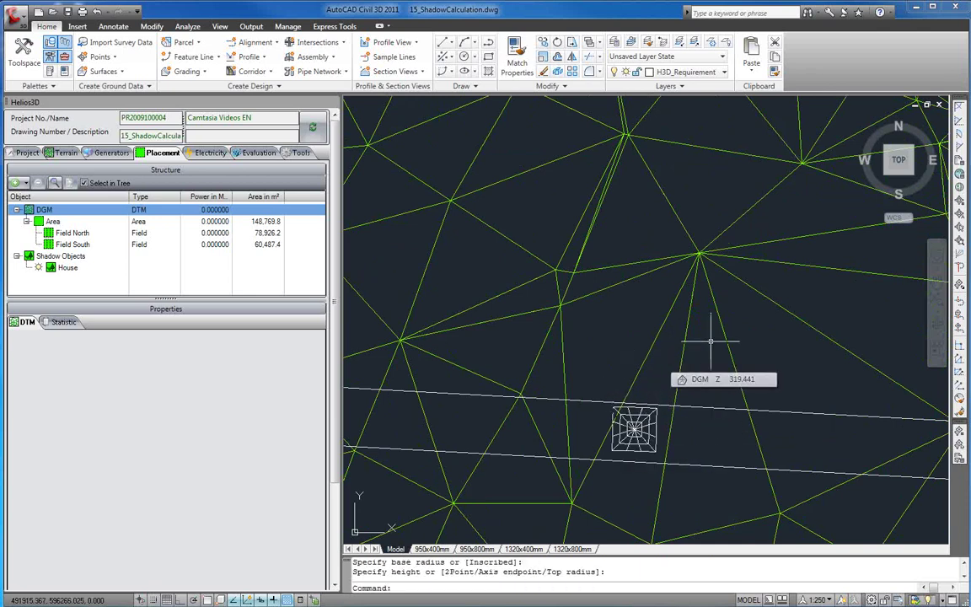
{"action": "left_click", "coordinate": [898, 189]}
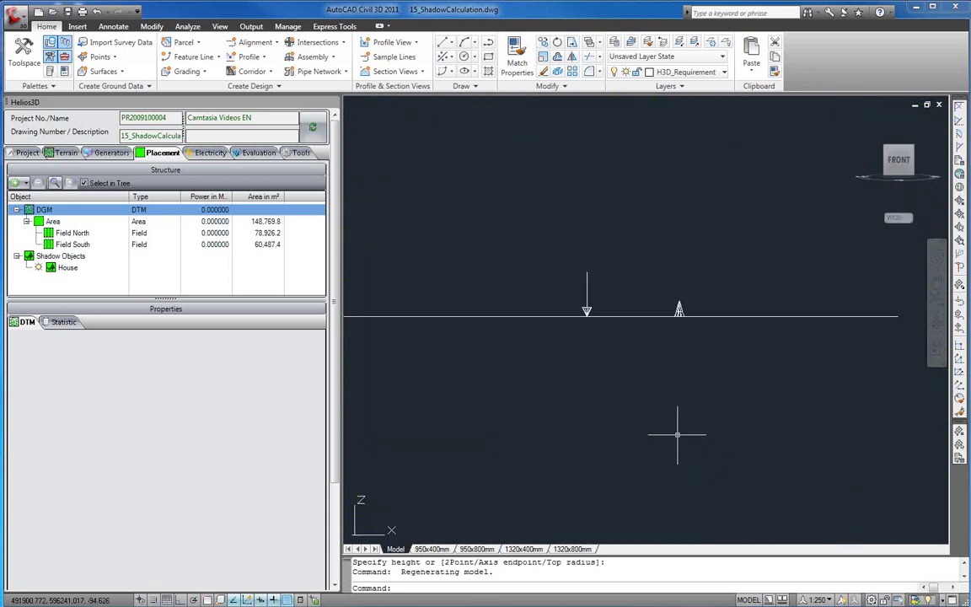
Step: Stretch the pyramid from its base grip up onto the DGM surface, about elevation 316.686
{"action": "scroll", "coordinate": [676, 435], "scroll_direction": "up", "scroll_amount": 1}
{"action": "left_click", "coordinate": [679, 260]}
{"action": "scroll", "coordinate": [699, 251], "scroll_direction": "down", "scroll_amount": 3}
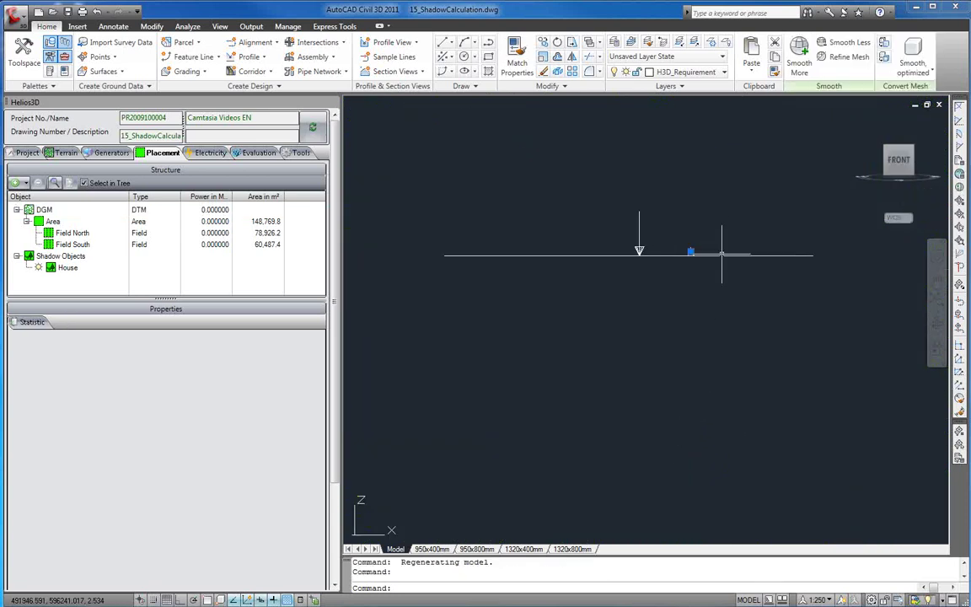
{"action": "middle_click_drag", "start_coordinate": [728, 229], "coordinate": [709, 503]}
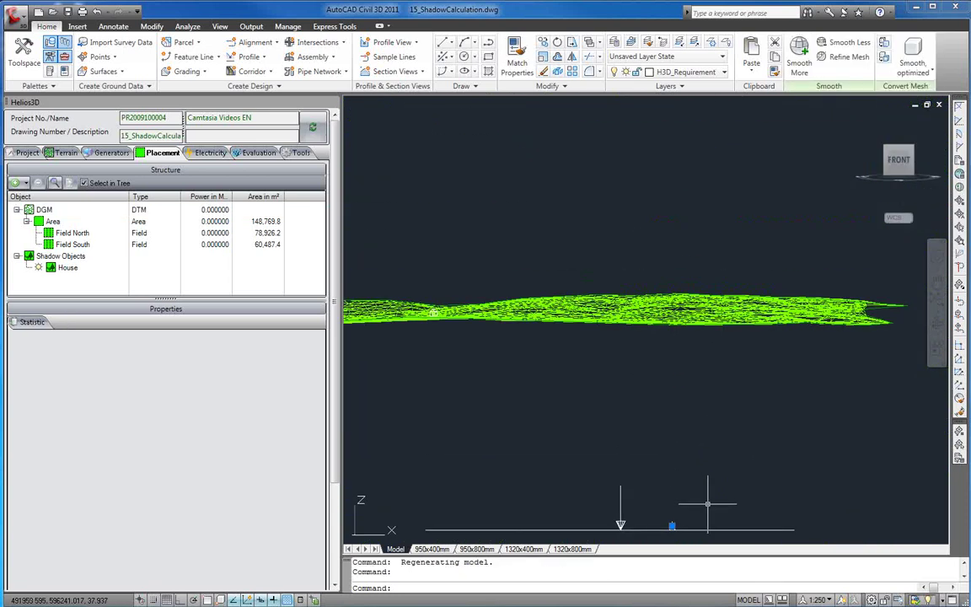
{"action": "left_click", "coordinate": [672, 526]}
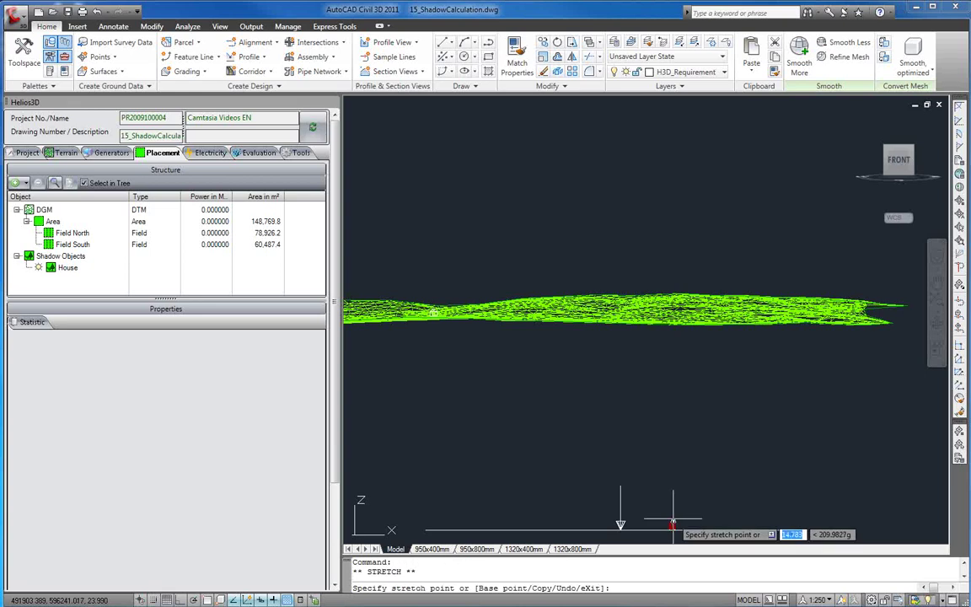
{"action": "left_click", "coordinate": [682, 286]}
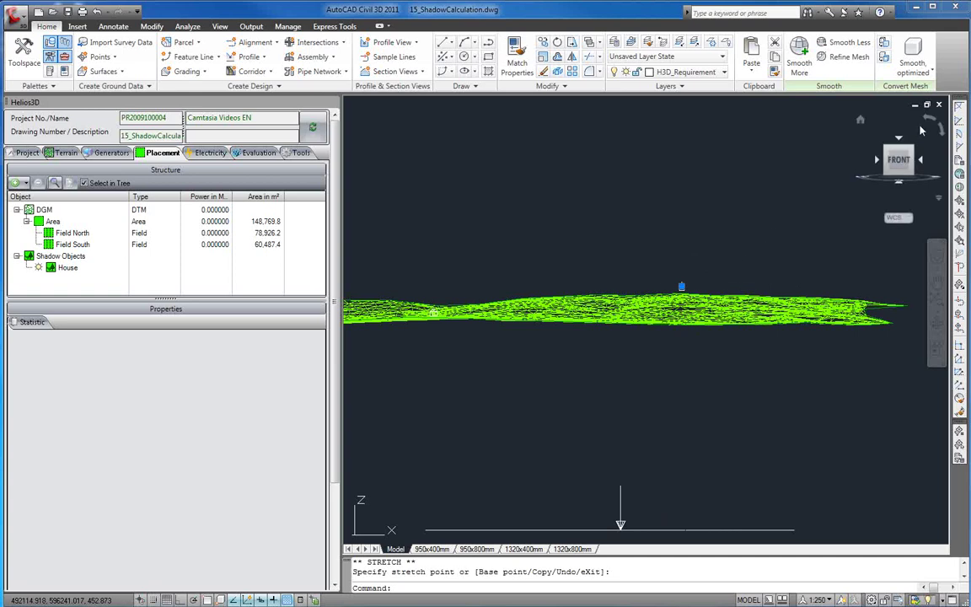
Step: Switch to the SW view, then the top view, and zoom out over the whole field outline
{"action": "left_click", "coordinate": [885, 152]}
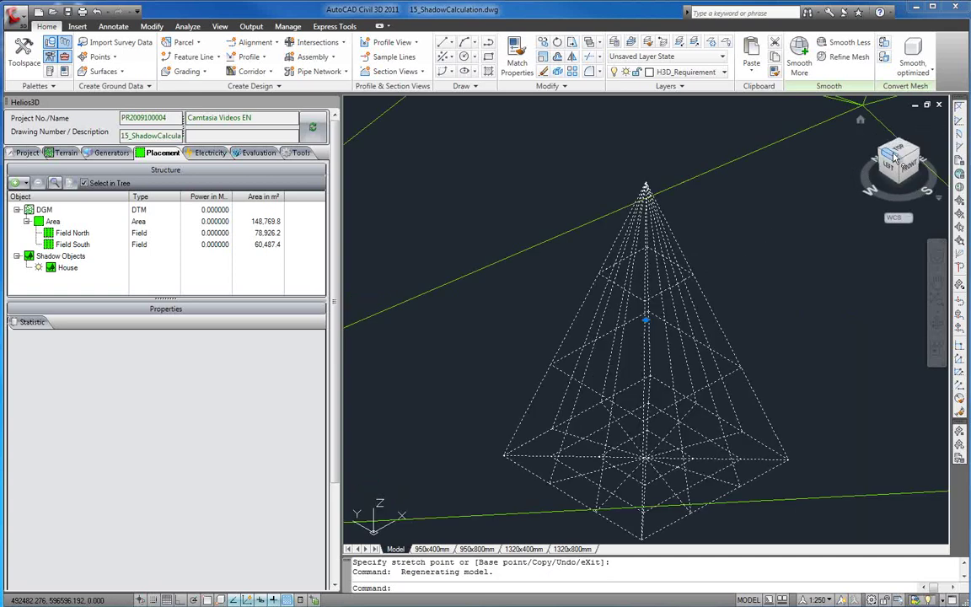
{"action": "left_click", "coordinate": [896, 153]}
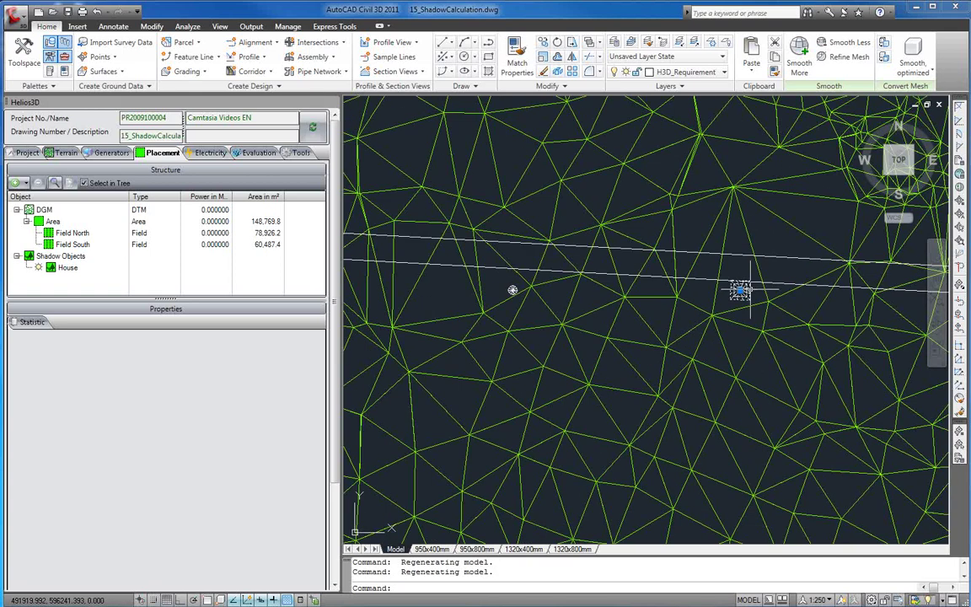
{"action": "scroll", "coordinate": [750, 289], "scroll_direction": "down", "scroll_amount": 3}
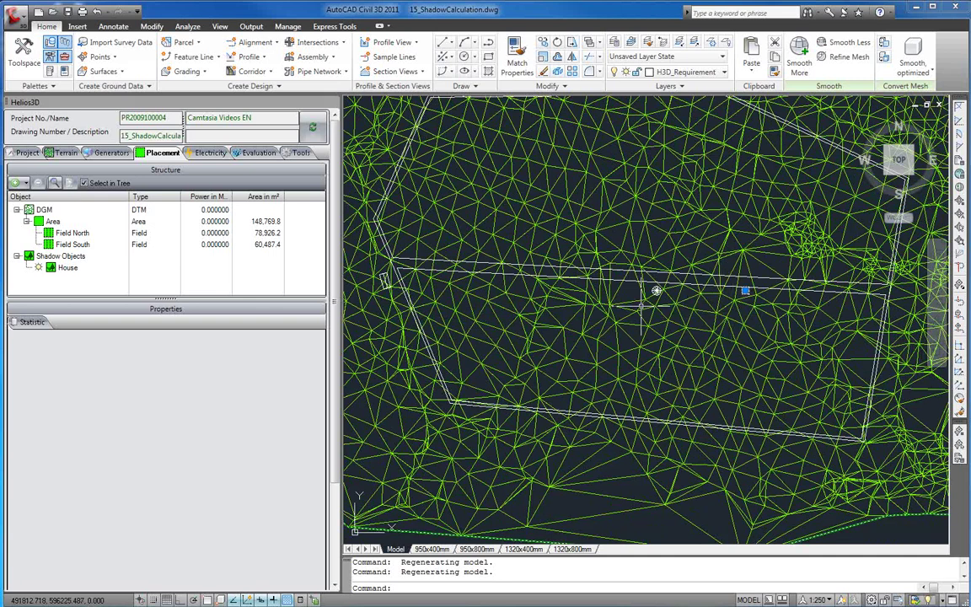
{"action": "mouse_move", "coordinate": [643, 306]}
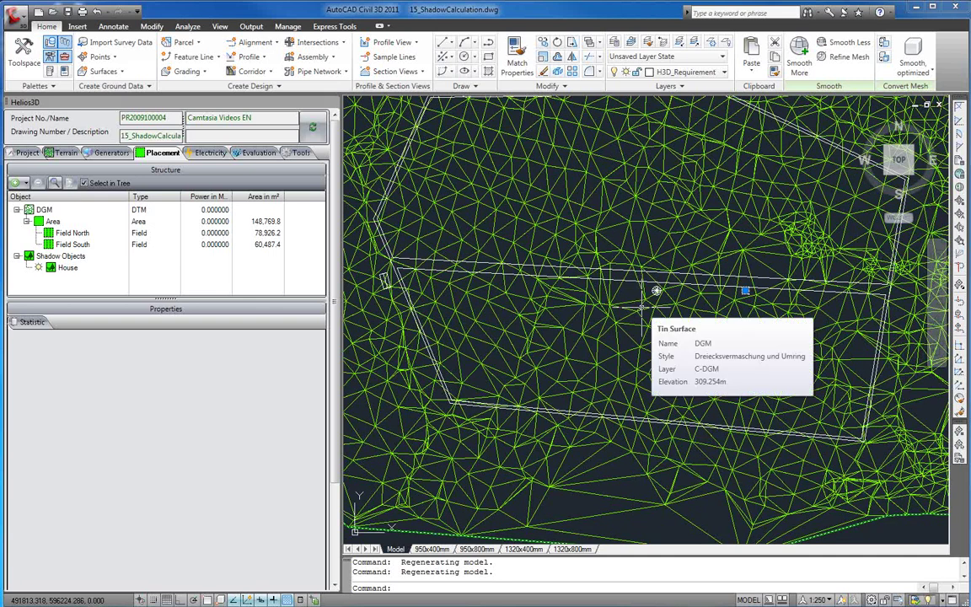
Step: Register a new shadow object named Pyramid via Add > Register Shadow Object
{"action": "left_click", "coordinate": [24, 185]}
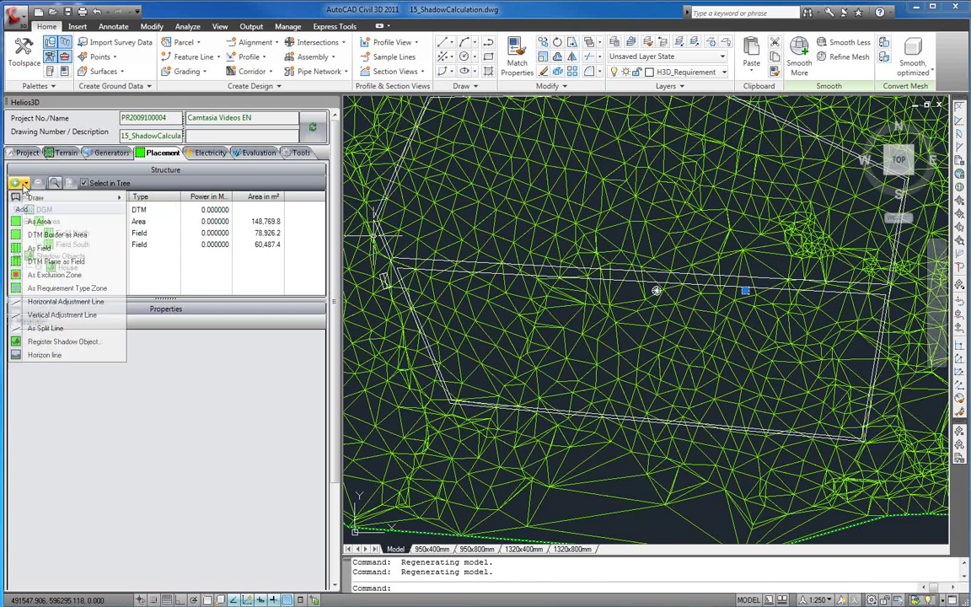
{"action": "left_click", "coordinate": [67, 342]}
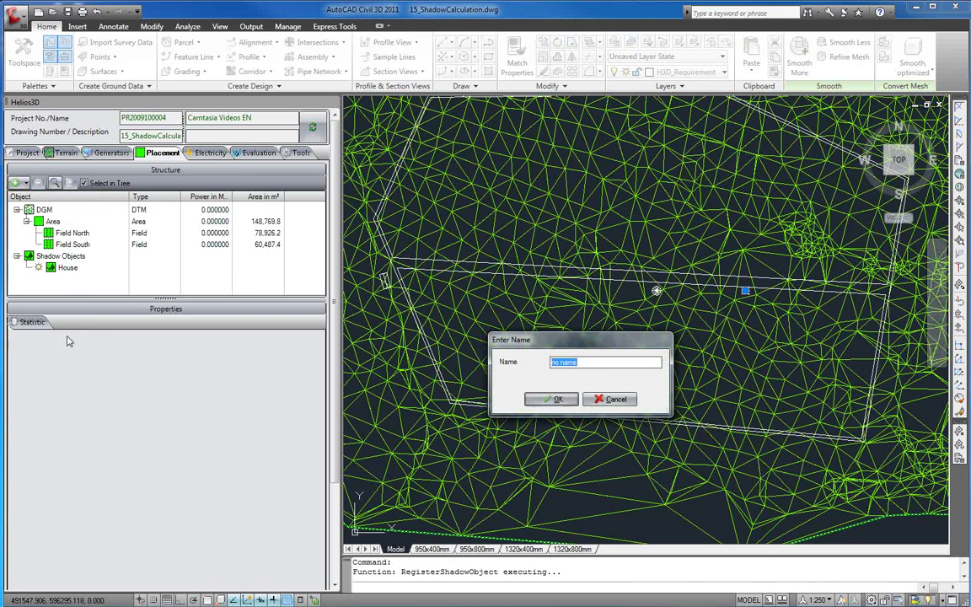
{"action": "type", "text": "Pyramid"}
{"action": "key", "text": "Return"}
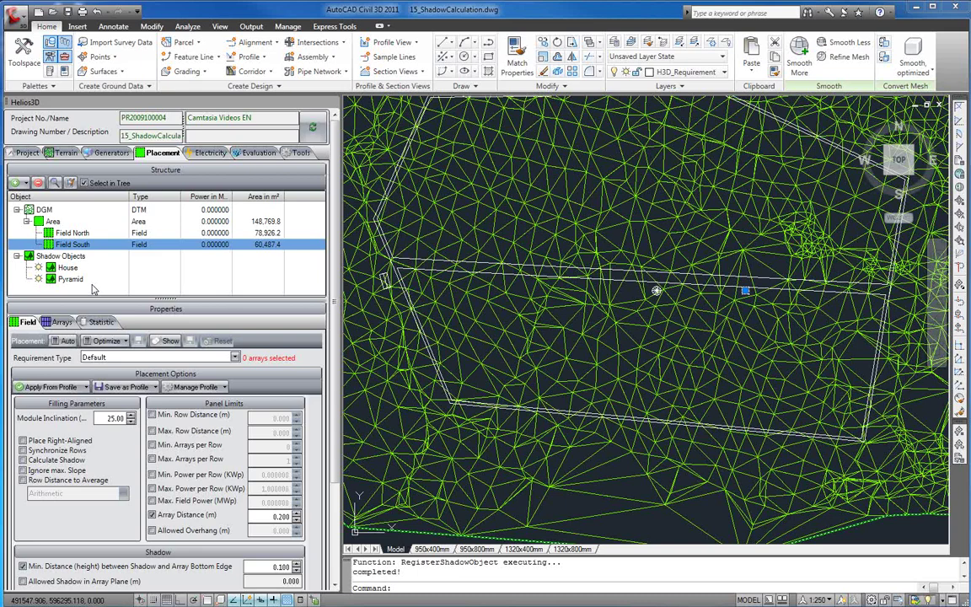
Step: Set the House's shadow calculation date to 21.06.2011 with Summer Time ticked
{"action": "left_click", "coordinate": [69, 268]}
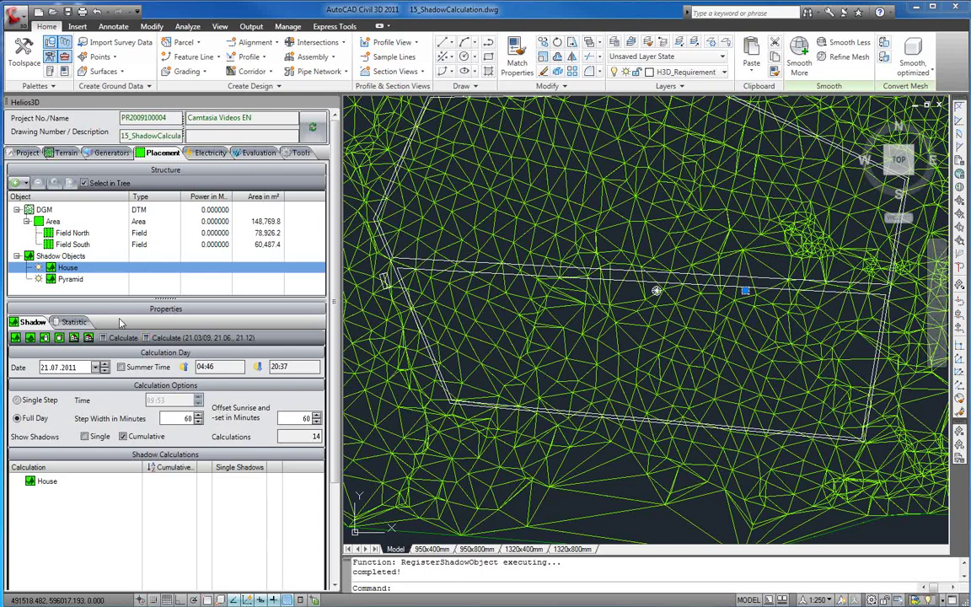
{"action": "left_click", "coordinate": [57, 368]}
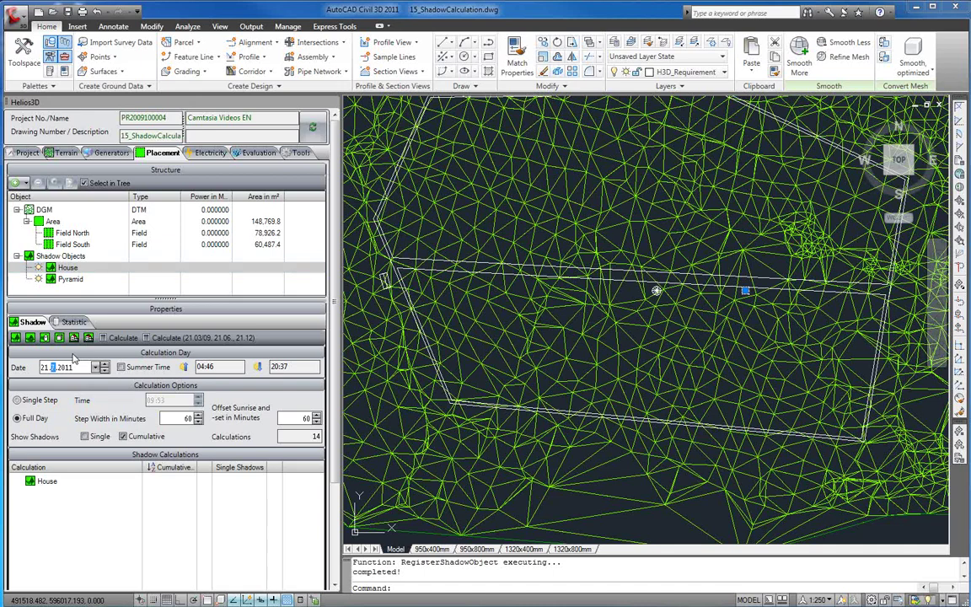
{"action": "key", "text": "Up"}
{"action": "left_click", "coordinate": [121, 368]}
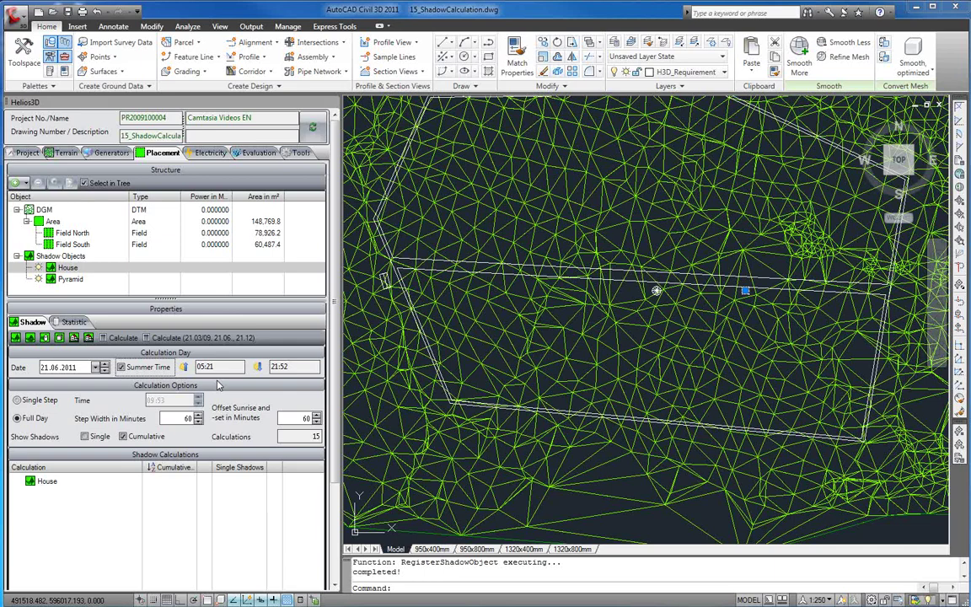
Step: Calculate the House's Full Day shadow with 60-minute steps and a 90-minute sunrise/sunset offset
{"action": "left_click", "coordinate": [50, 401]}
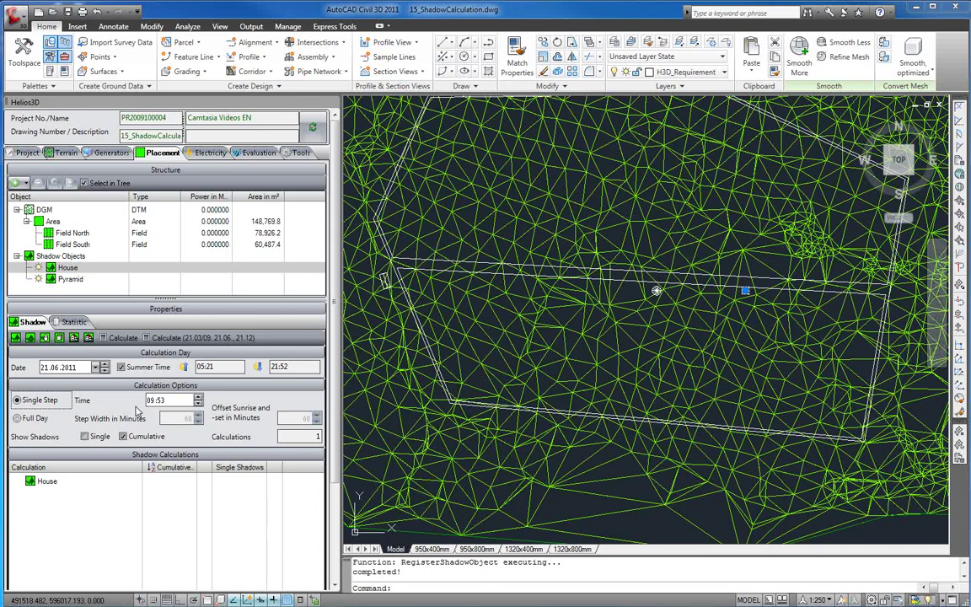
{"action": "left_click", "coordinate": [35, 421]}
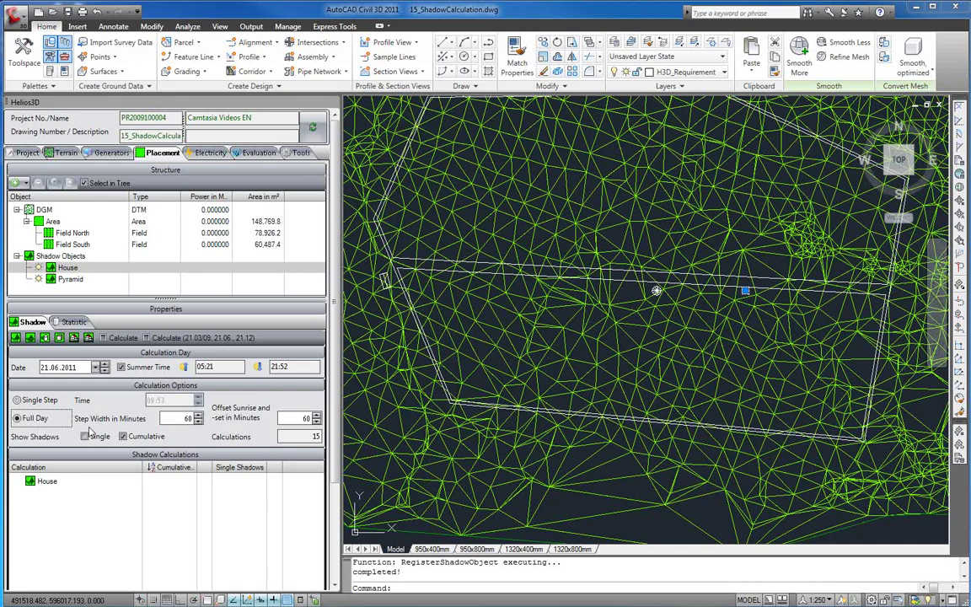
{"action": "double_click", "coordinate": [191, 421]}
{"action": "left_click", "coordinate": [309, 420]}
{"action": "key", "text": "Up"}
{"action": "key", "text": "Up"}
{"action": "key", "text": "Up"}
{"action": "left_click", "coordinate": [119, 337]}
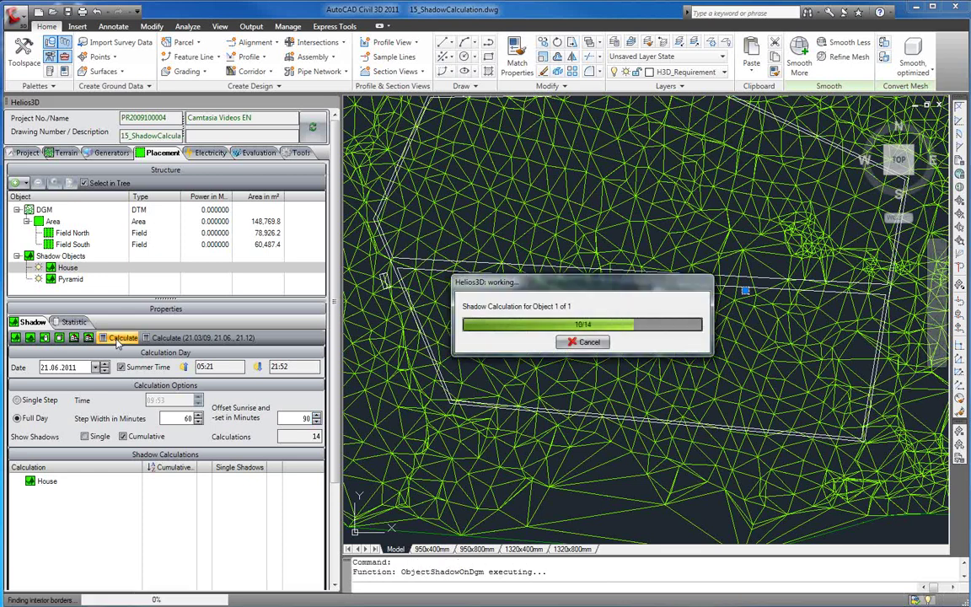
{"action": "left_click", "coordinate": [73, 244]}
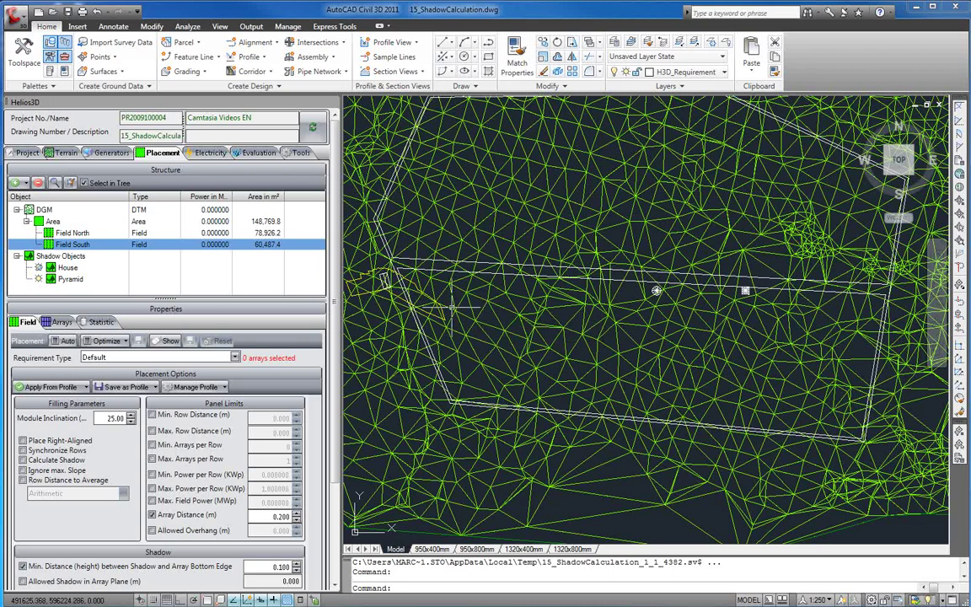
Step: Zoom in on the house and its yellow shadow outline, then reselect House in the structure tree
{"action": "middle_click_drag", "start_coordinate": [484, 314], "coordinate": [529, 346], "text": "shift"}
{"action": "scroll", "coordinate": [530, 346], "scroll_direction": "up", "scroll_amount": 6}
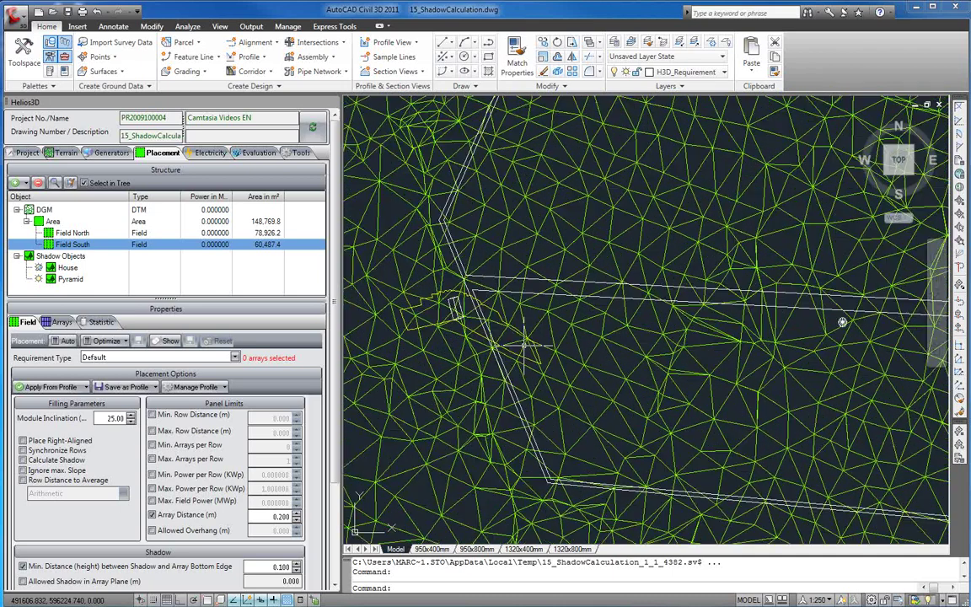
{"action": "scroll", "coordinate": [487, 335], "scroll_direction": "down", "scroll_amount": 2}
{"action": "middle_click_drag", "start_coordinate": [491, 336], "coordinate": [720, 336]}
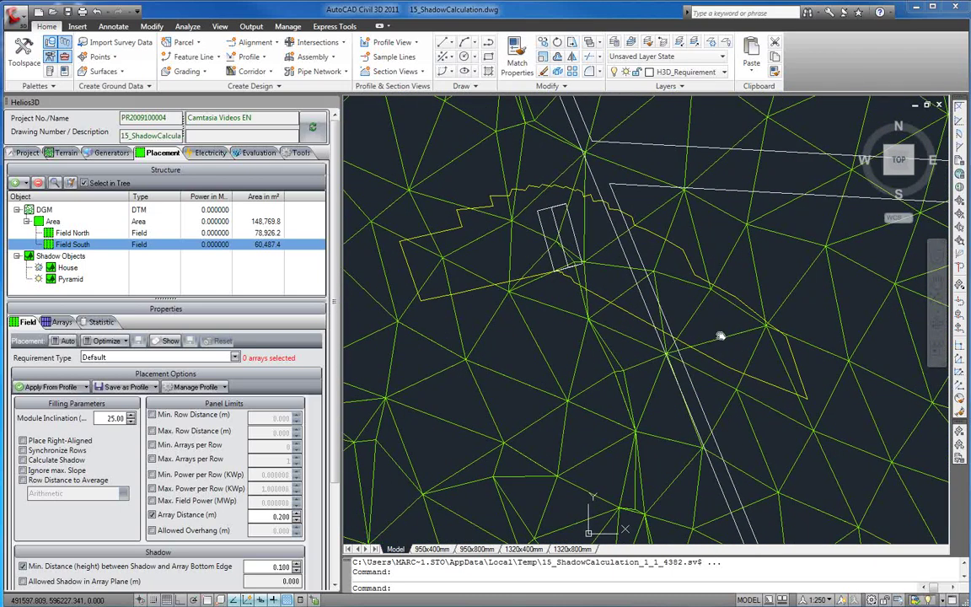
{"action": "left_click", "coordinate": [69, 268]}
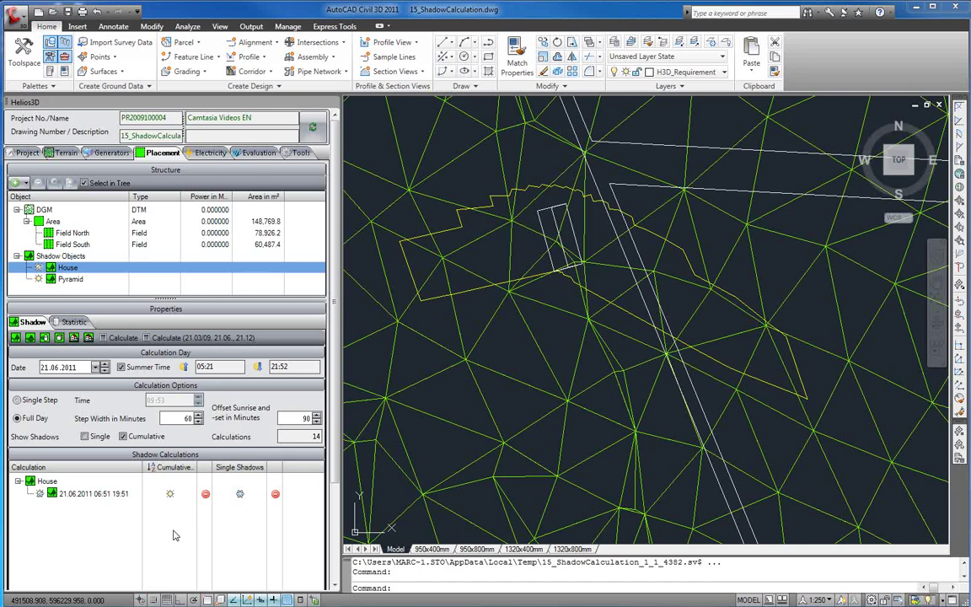
Step: On the House's 21.06.2011 calculation, recheck the cumulative outline, then show and delete the single hourly shadows
{"action": "left_click", "coordinate": [168, 495]}
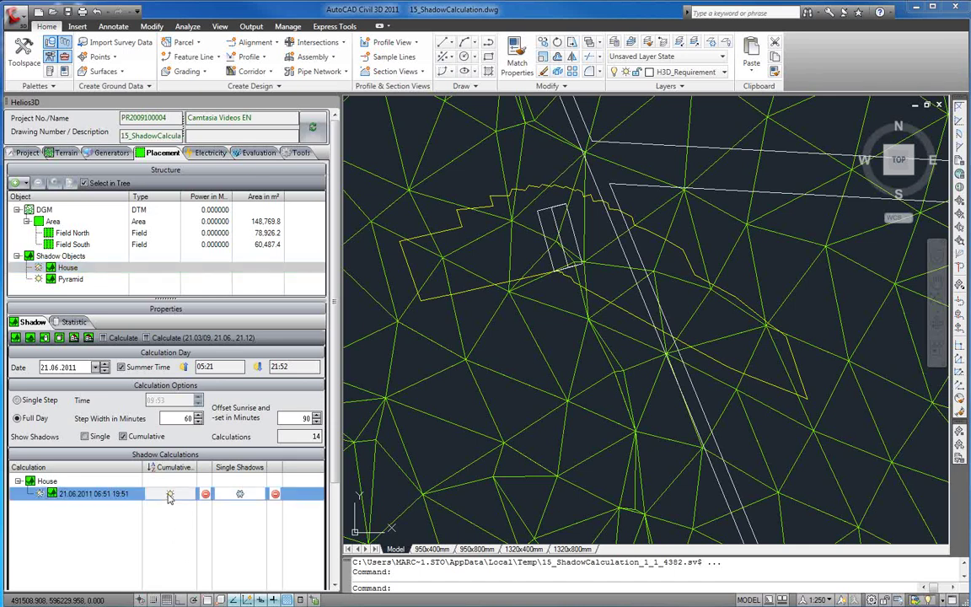
{"action": "left_click", "coordinate": [169, 495]}
{"action": "left_click", "coordinate": [168, 496]}
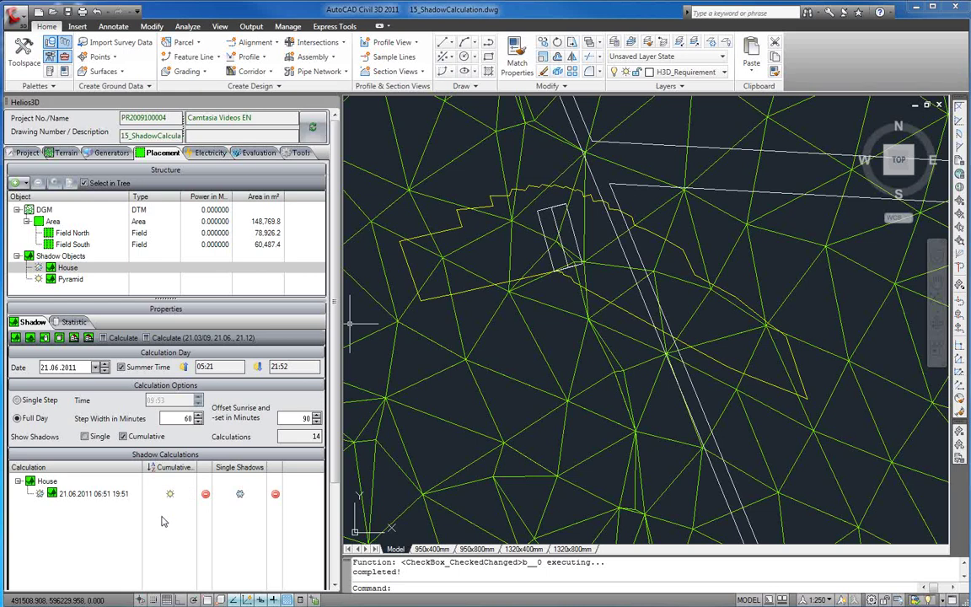
{"action": "left_click", "coordinate": [240, 496]}
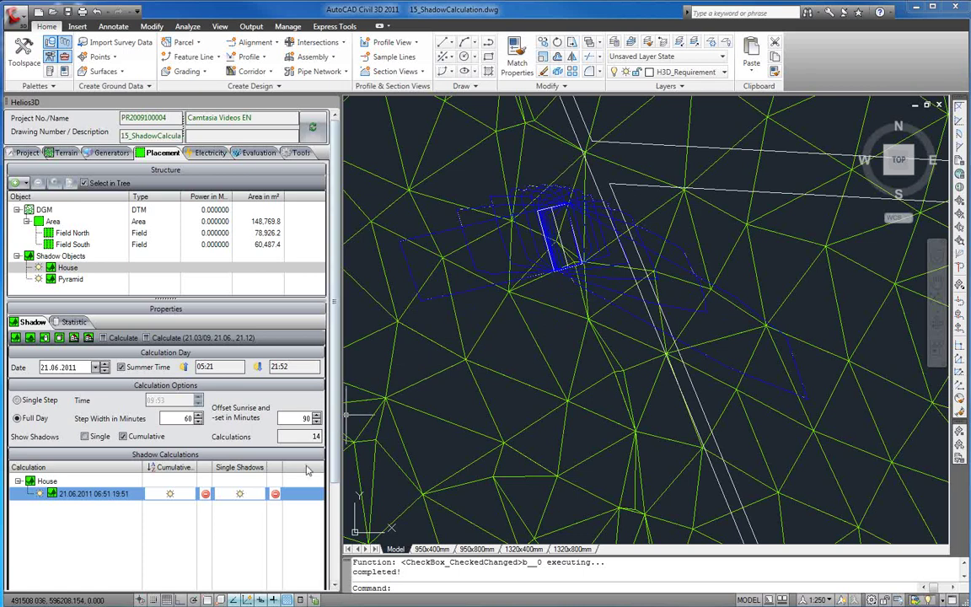
{"action": "left_click", "coordinate": [276, 495]}
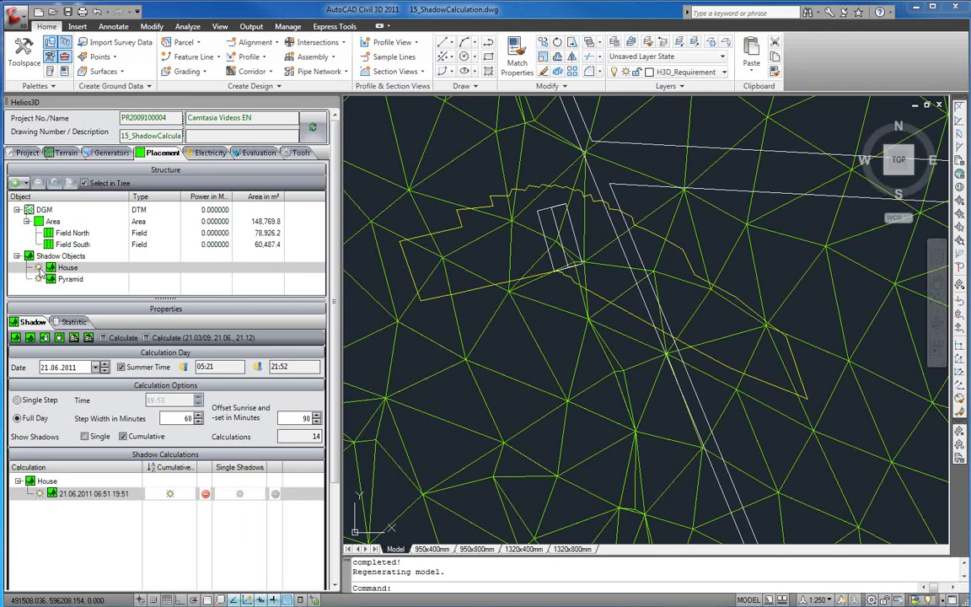
{"action": "left_click", "coordinate": [38, 268]}
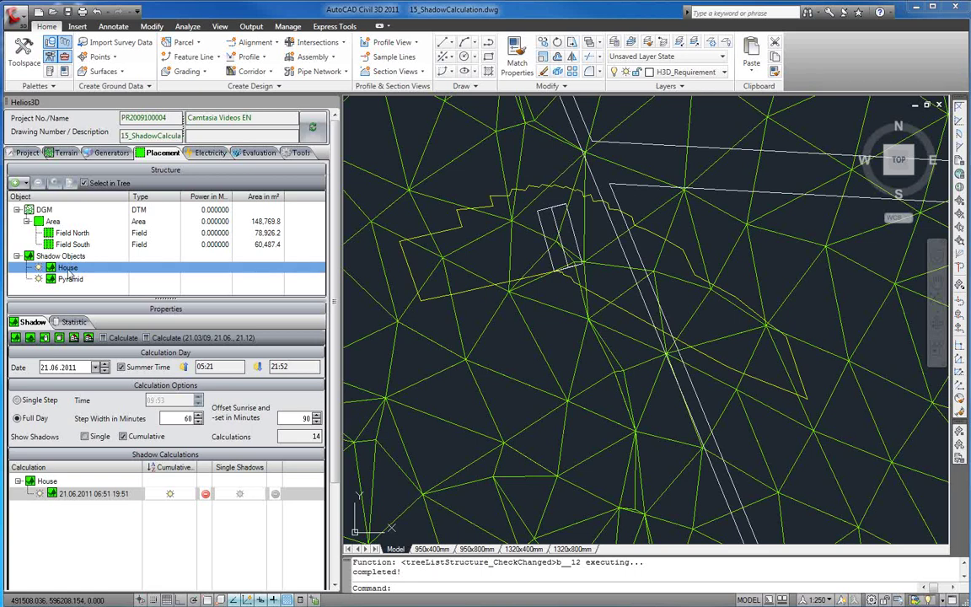
Step: Check the House object's actions, then switch to the Pyramid under Shadow Objects
{"action": "right_click", "coordinate": [70, 270]}
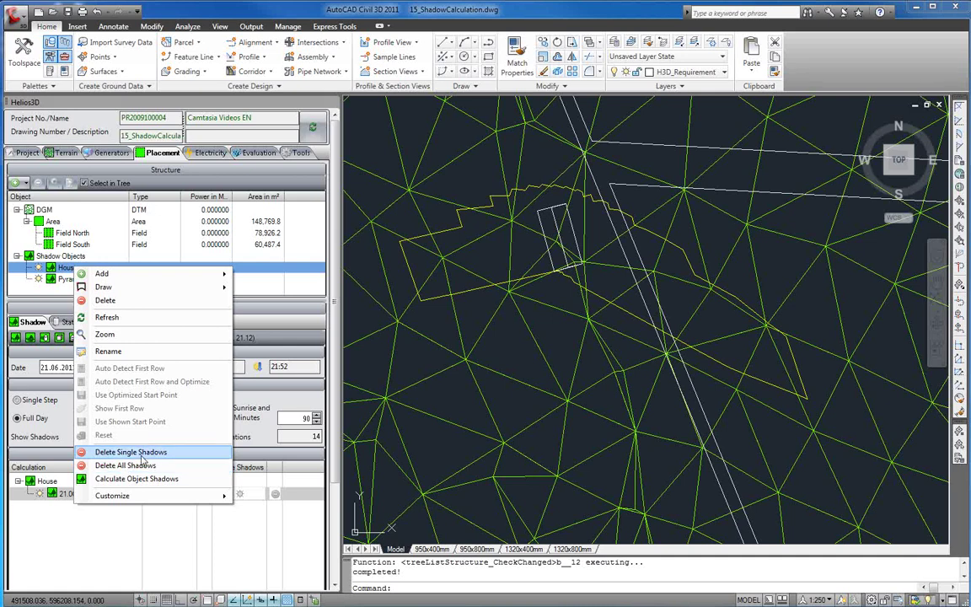
{"action": "left_click", "coordinate": [282, 280]}
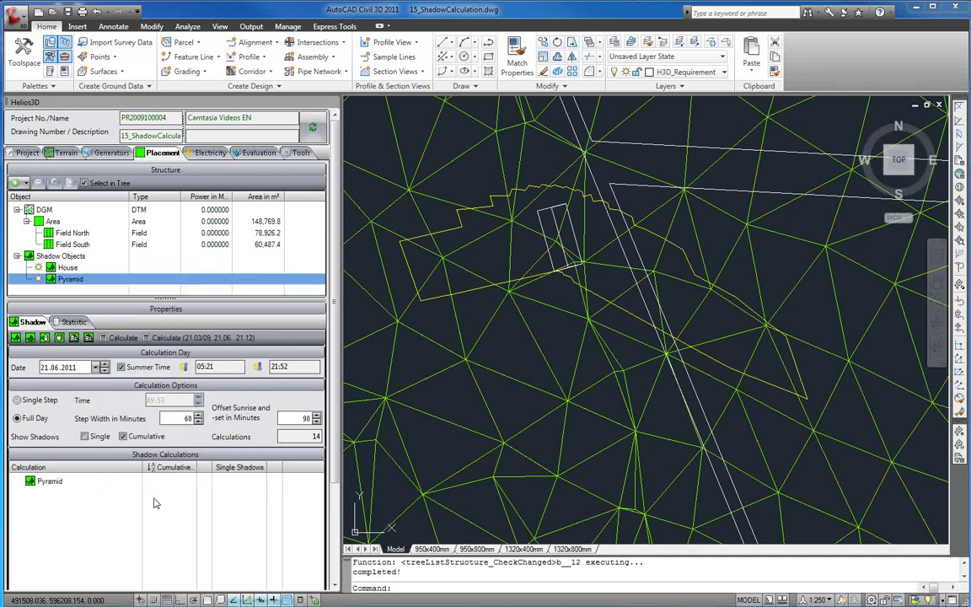